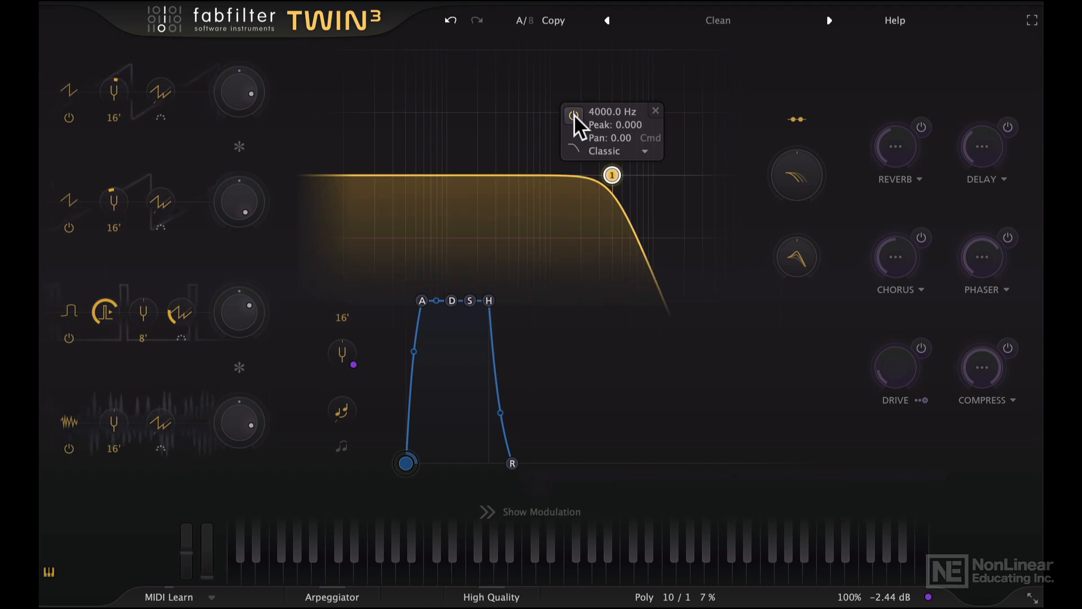
Step: Enable filter 1, raise its peak to about 0.415, and set its cutoff frequency to 1000 Hz
{"action": "left_click_drag", "start_coordinate": [611, 173], "coordinate": [570, 119]}
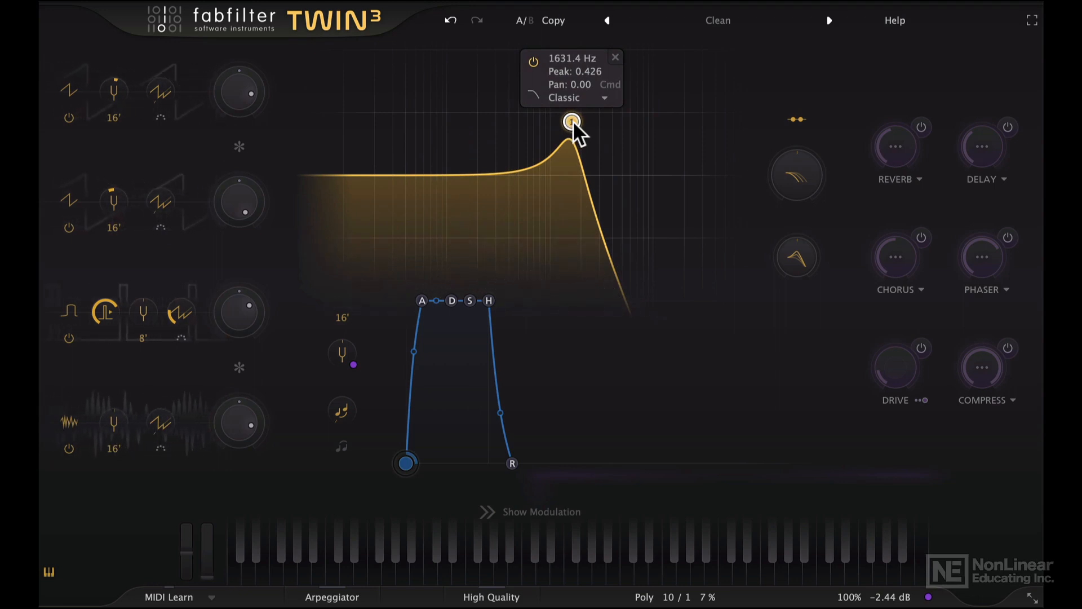
{"action": "left_click_drag", "start_coordinate": [573, 123], "coordinate": [524, 124]}
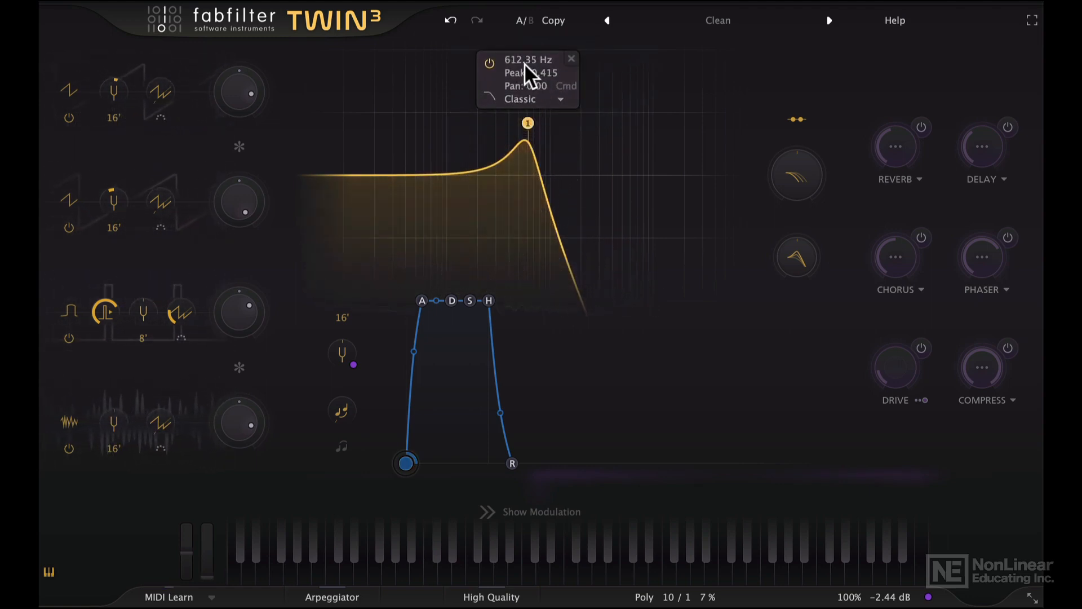
{"action": "left_click", "coordinate": [519, 59]}
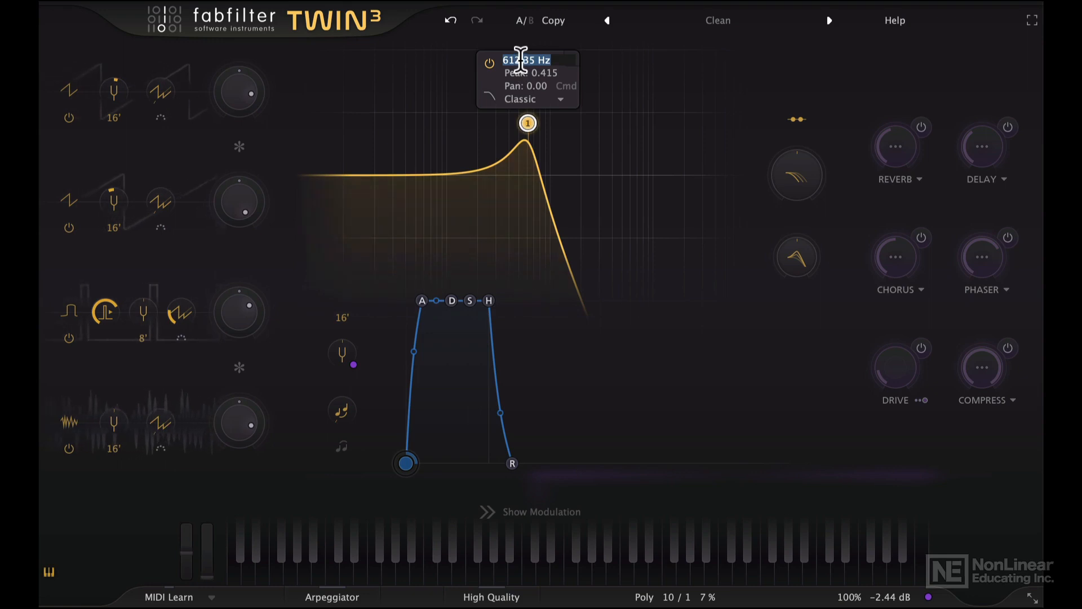
{"action": "type", "text": "1000"}
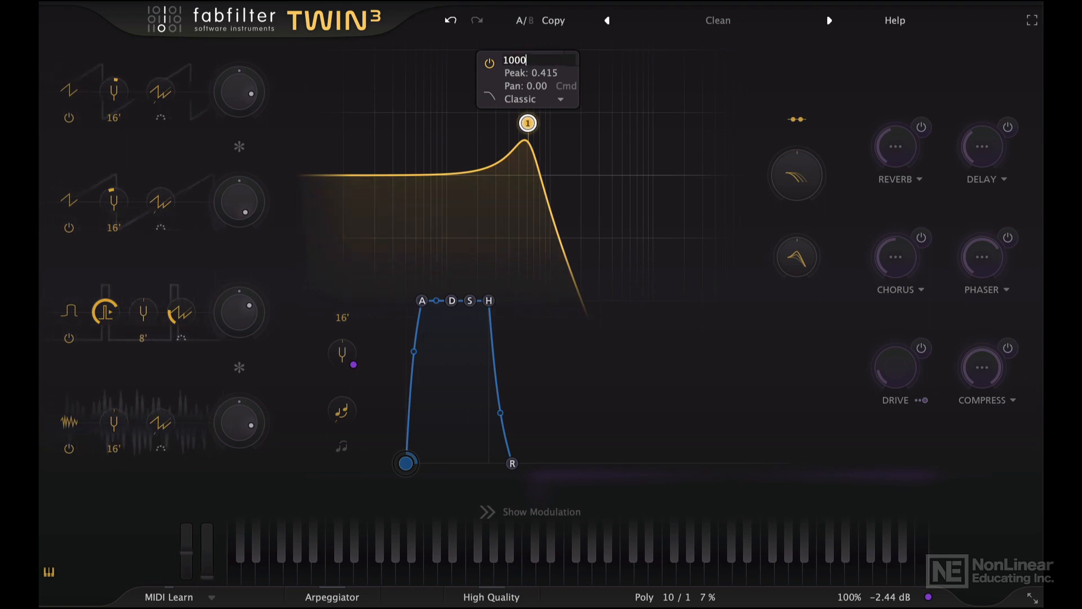
{"action": "key", "text": "Return"}
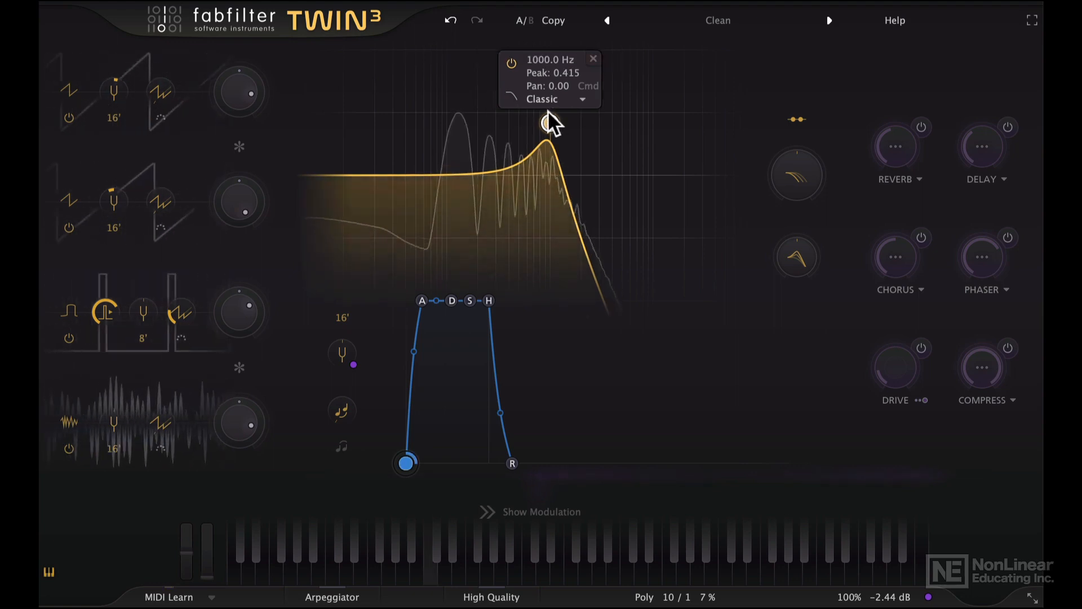
Step: Pan filter 1 to about 0.29 and shift its cutoff to about 921 Hz
{"action": "mouse_move", "coordinate": [548, 115]}
{"action": "left_mouse_down"}
{"action": "mouse_move", "coordinate": [552, 125]}
{"action": "mouse_move", "coordinate": [606, 123]}
{"action": "mouse_move", "coordinate": [551, 125]}
{"action": "left_mouse_up"}
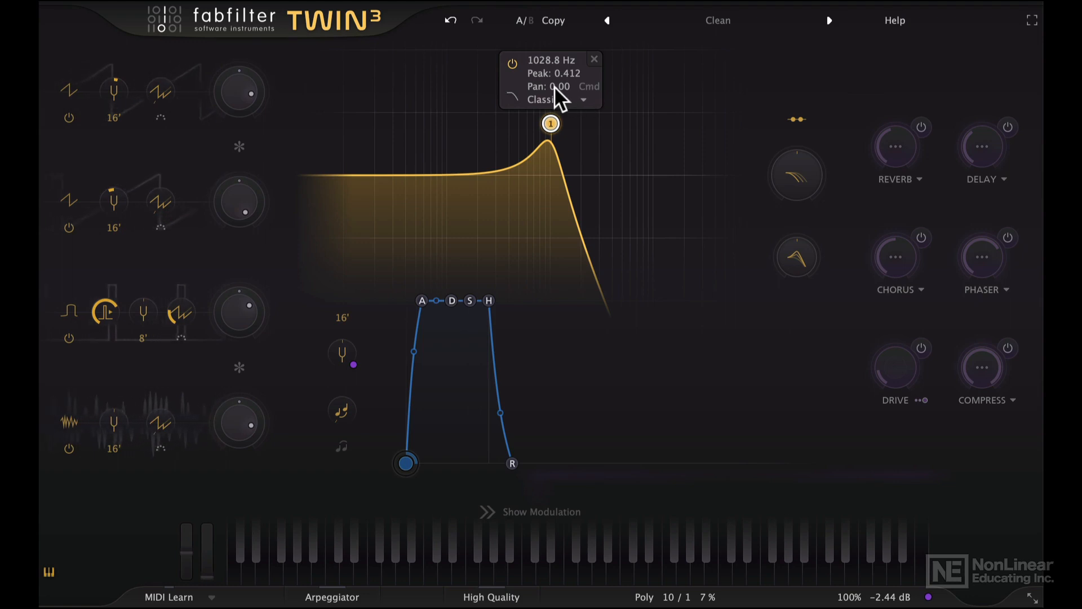
{"action": "left_click_drag", "start_coordinate": [554, 117], "coordinate": [585, 116]}
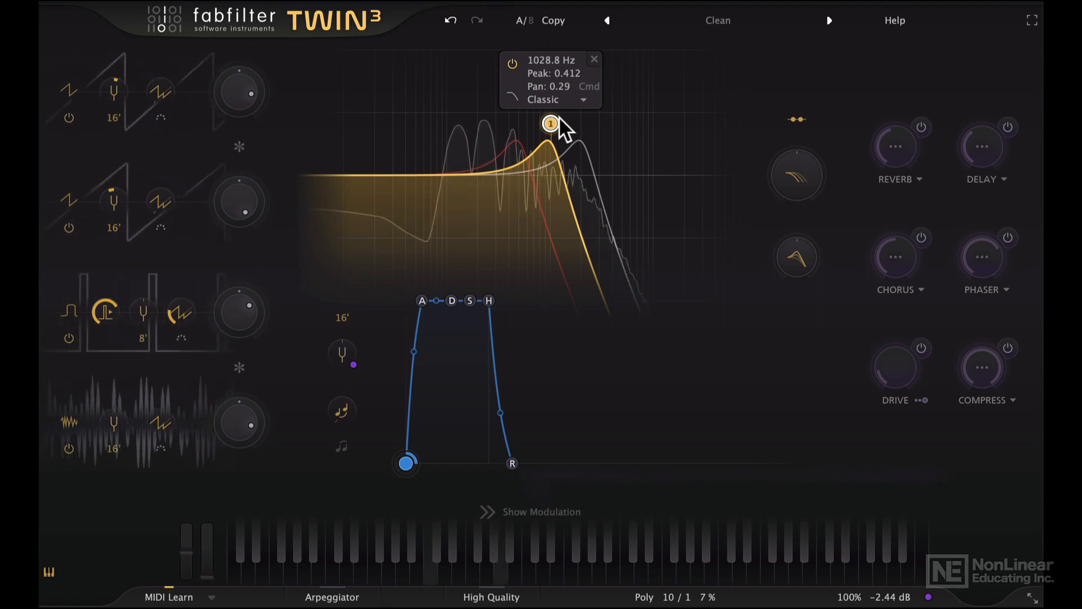
{"action": "mouse_move", "coordinate": [551, 121]}
{"action": "left_mouse_down"}
{"action": "mouse_move", "coordinate": [635, 121]}
{"action": "mouse_move", "coordinate": [544, 120]}
{"action": "left_mouse_up"}
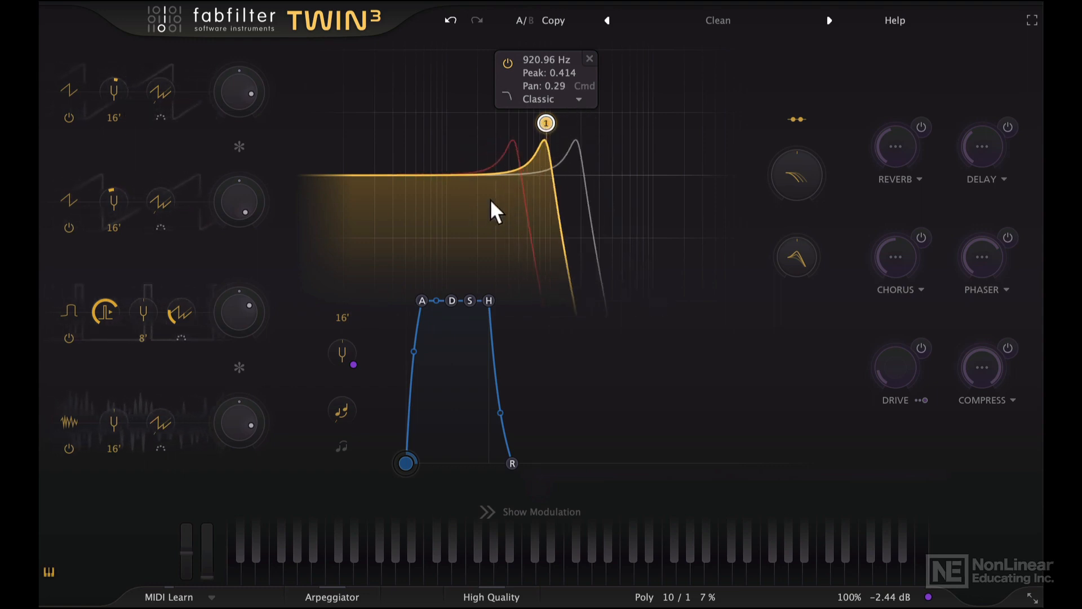
Step: Pan filter 1 to about −0.20 and lower it to about 531 Hz with a peak of about 0.373
{"action": "left_click_drag", "start_coordinate": [540, 120], "coordinate": [491, 117]}
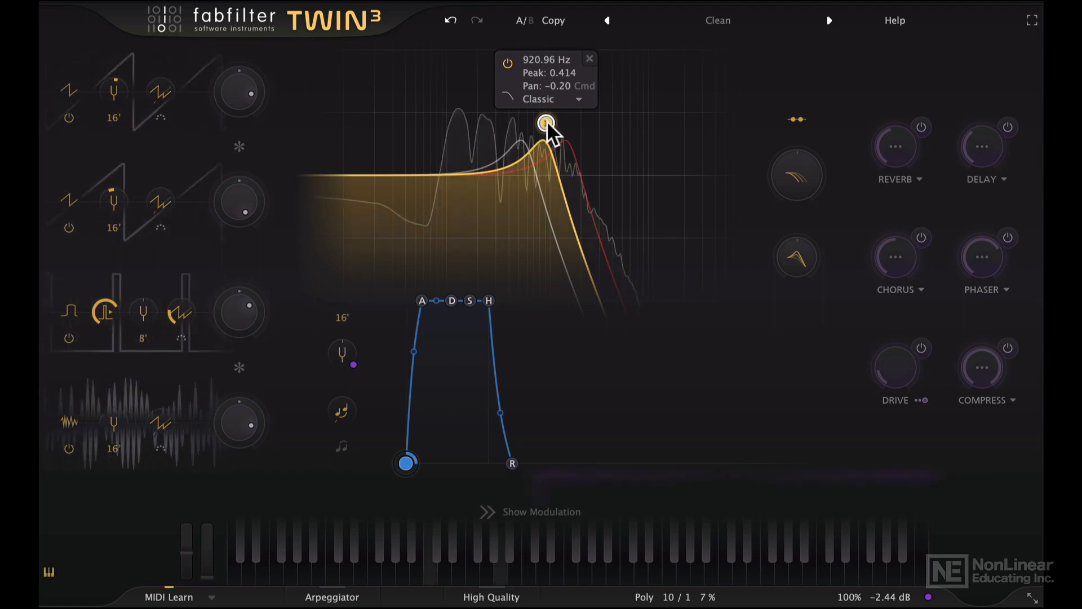
{"action": "left_click_drag", "start_coordinate": [546, 122], "coordinate": [521, 129]}
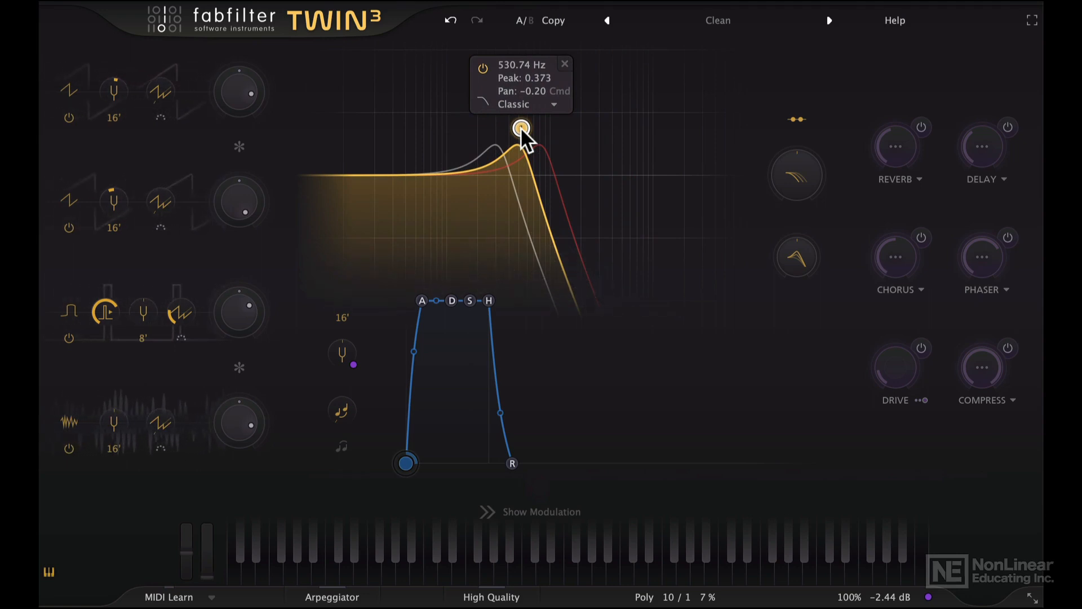
Step: Try the Clean style on filter 1 and sweep its cutoff up to about 1819 Hz
{"action": "left_click", "coordinate": [524, 104]}
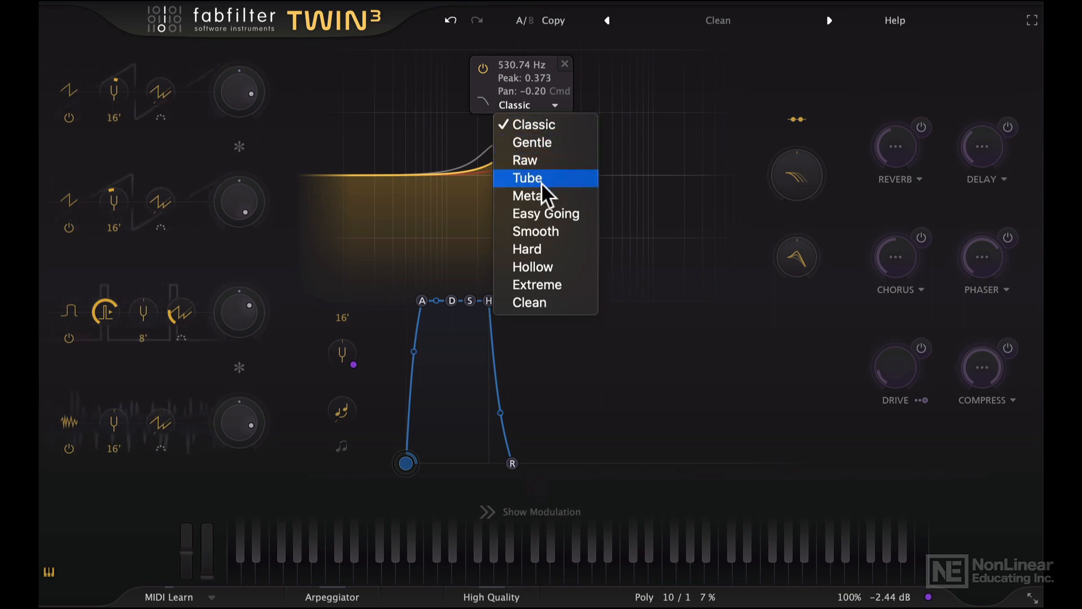
{"action": "left_click", "coordinate": [551, 298]}
{"action": "mouse_move", "coordinate": [522, 129]}
{"action": "left_mouse_down"}
{"action": "mouse_move", "coordinate": [624, 121]}
{"action": "mouse_move", "coordinate": [440, 122]}
{"action": "mouse_move", "coordinate": [646, 129]}
{"action": "mouse_move", "coordinate": [499, 124]}
{"action": "mouse_move", "coordinate": [560, 122]}
{"action": "mouse_move", "coordinate": [535, 127]}
{"action": "left_mouse_up"}
{"action": "left_click", "coordinate": [542, 107]}
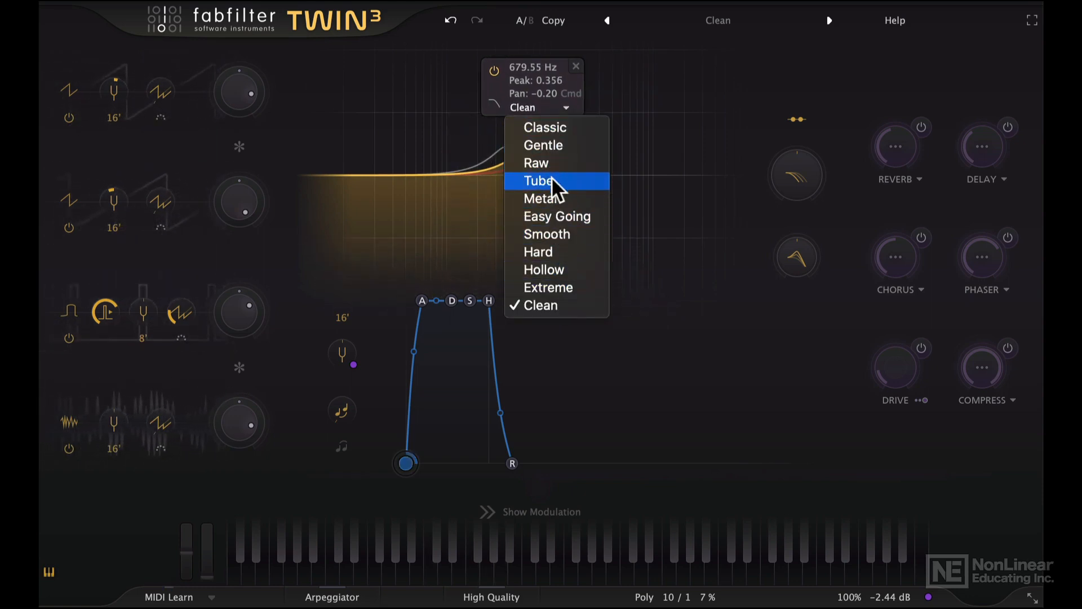
{"action": "left_click", "coordinate": [539, 305]}
{"action": "left_click_drag", "start_coordinate": [525, 136], "coordinate": [576, 119]}
Step: Set filter 1's style to Extreme and lower its cutoff to about 825 Hz with a peak of about 0.429
{"action": "left_click", "coordinate": [572, 100]}
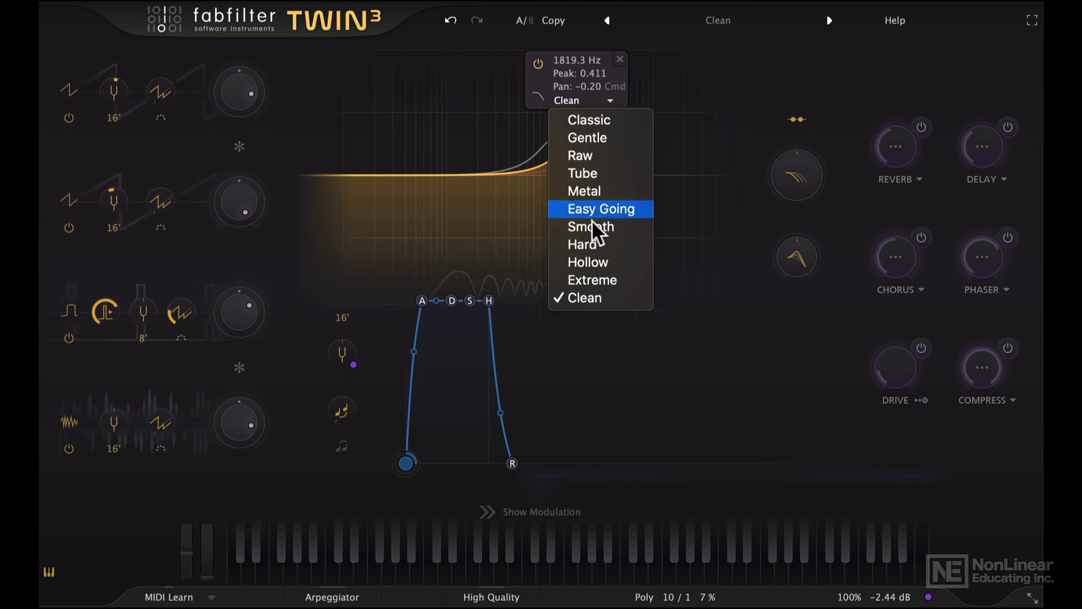
{"action": "left_click", "coordinate": [592, 280]}
{"action": "left_click_drag", "start_coordinate": [574, 120], "coordinate": [537, 118]}
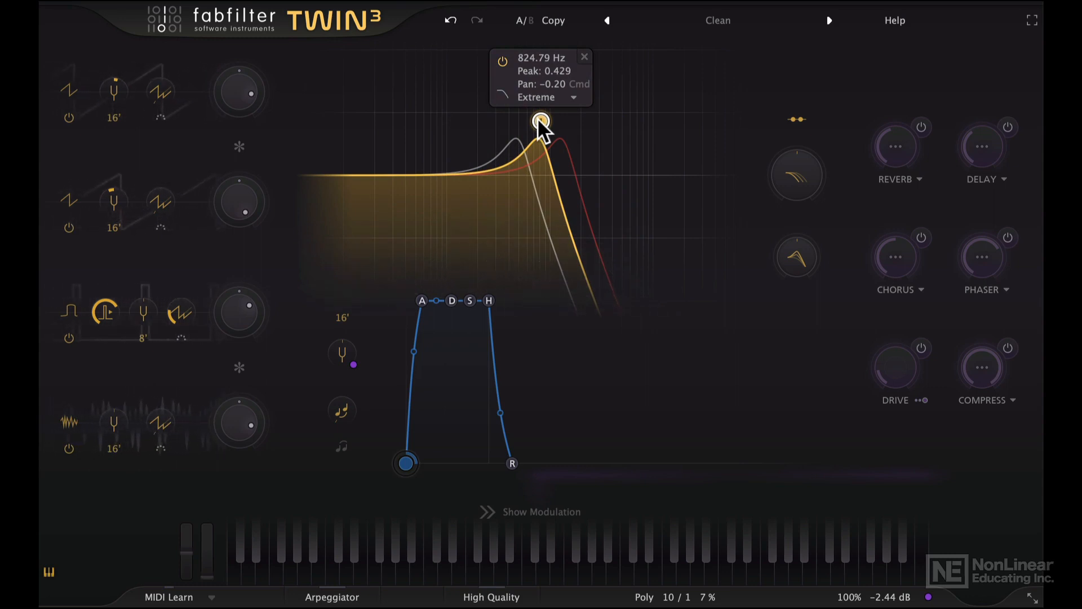
Step: Try filter 1 as a High Pass at about 289 Hz and as a Band Pass at about 445 Hz
{"action": "left_click", "coordinate": [502, 94]}
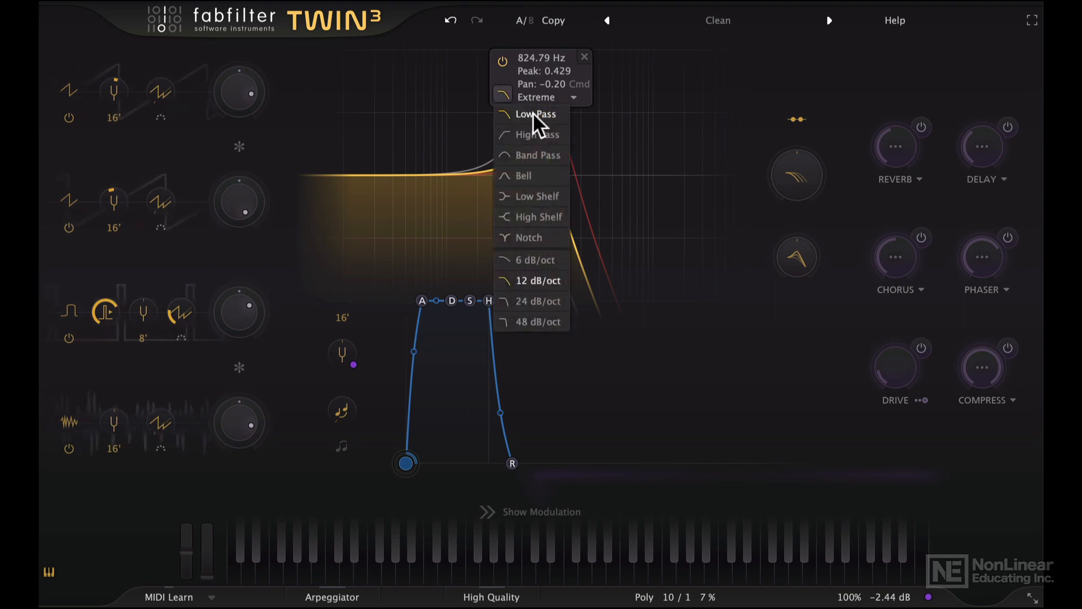
{"action": "left_click", "coordinate": [532, 134]}
{"action": "left_click_drag", "start_coordinate": [540, 119], "coordinate": [496, 117]}
{"action": "left_click", "coordinate": [454, 91]}
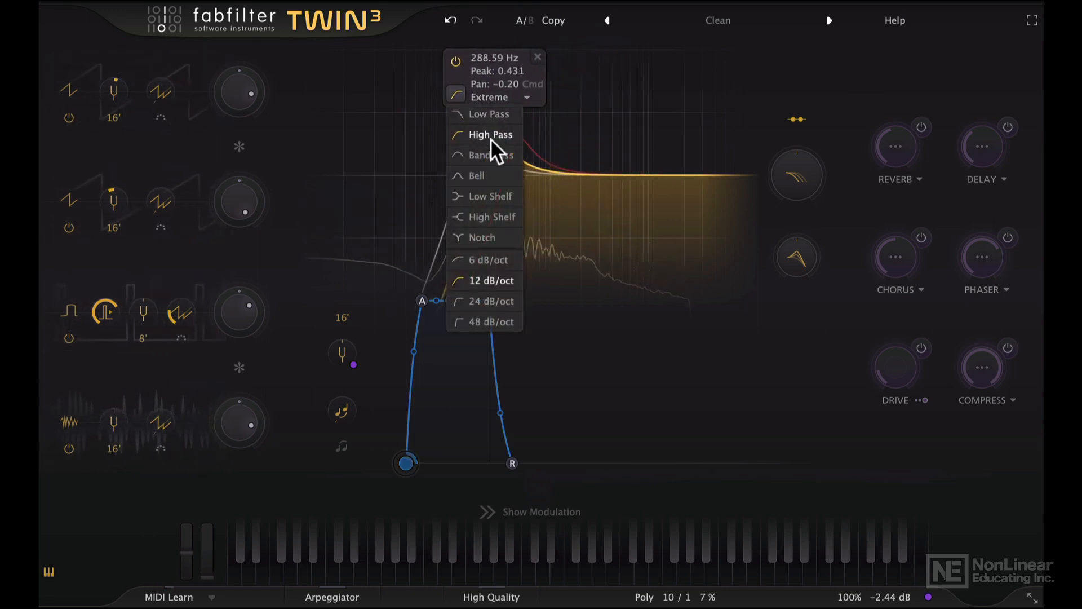
{"action": "left_click", "coordinate": [491, 155]}
{"action": "mouse_move", "coordinate": [496, 120]}
{"action": "left_mouse_down"}
{"action": "mouse_move", "coordinate": [514, 130]}
{"action": "mouse_move", "coordinate": [598, 117]}
{"action": "mouse_move", "coordinate": [454, 138]}
{"action": "mouse_move", "coordinate": [561, 127]}
{"action": "mouse_move", "coordinate": [524, 139]}
{"action": "mouse_move", "coordinate": [513, 129]}
{"action": "left_mouse_up"}
Step: Try filter 1 as a Bell at about 201 Hz with a negative peak of about −0.300
{"action": "left_click", "coordinate": [474, 103]}
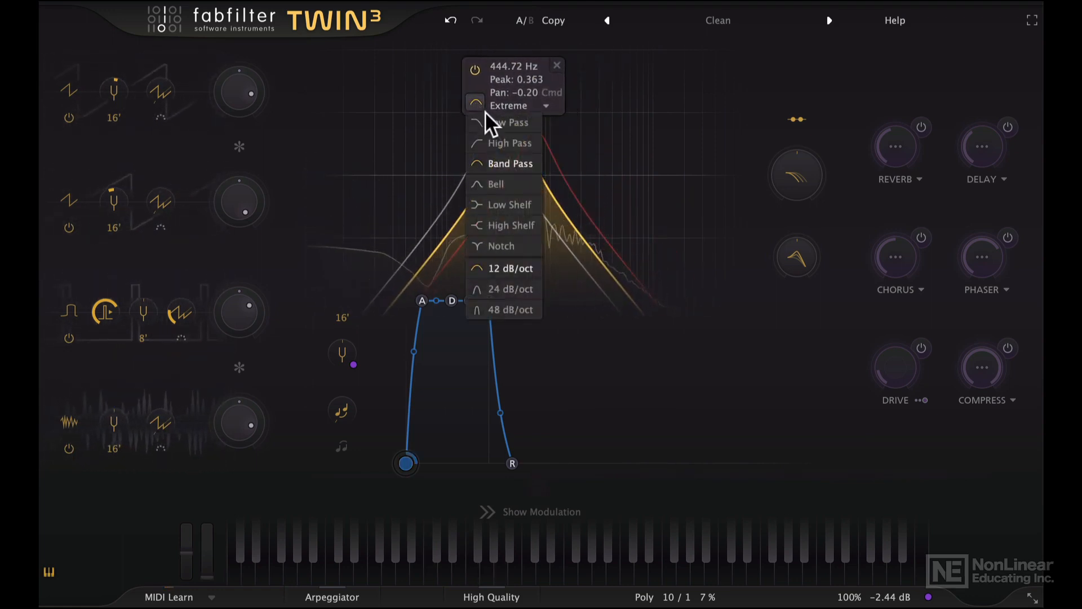
{"action": "left_click", "coordinate": [503, 178]}
{"action": "left_click_drag", "start_coordinate": [509, 133], "coordinate": [478, 213]}
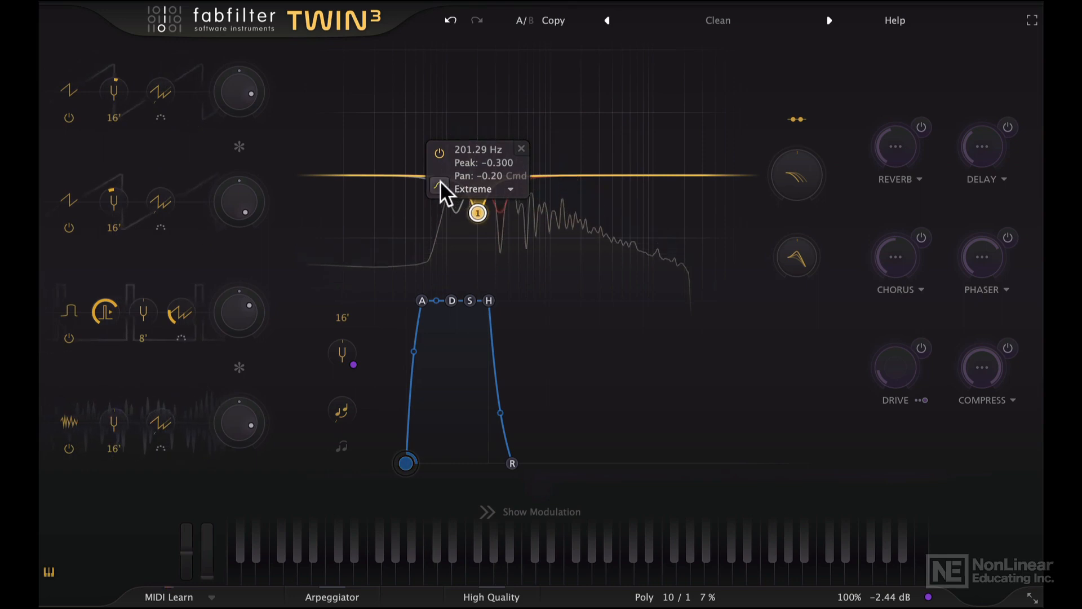
Step: Try filter 1 as a Low Shelf cut near 130 Hz and as a High Shelf boost near 530 Hz
{"action": "left_click", "coordinate": [456, 191]}
{"action": "left_click", "coordinate": [466, 286]}
{"action": "mouse_move", "coordinate": [476, 212]}
{"action": "left_mouse_down"}
{"action": "mouse_move", "coordinate": [447, 158]}
{"action": "mouse_move", "coordinate": [459, 203]}
{"action": "left_mouse_up"}
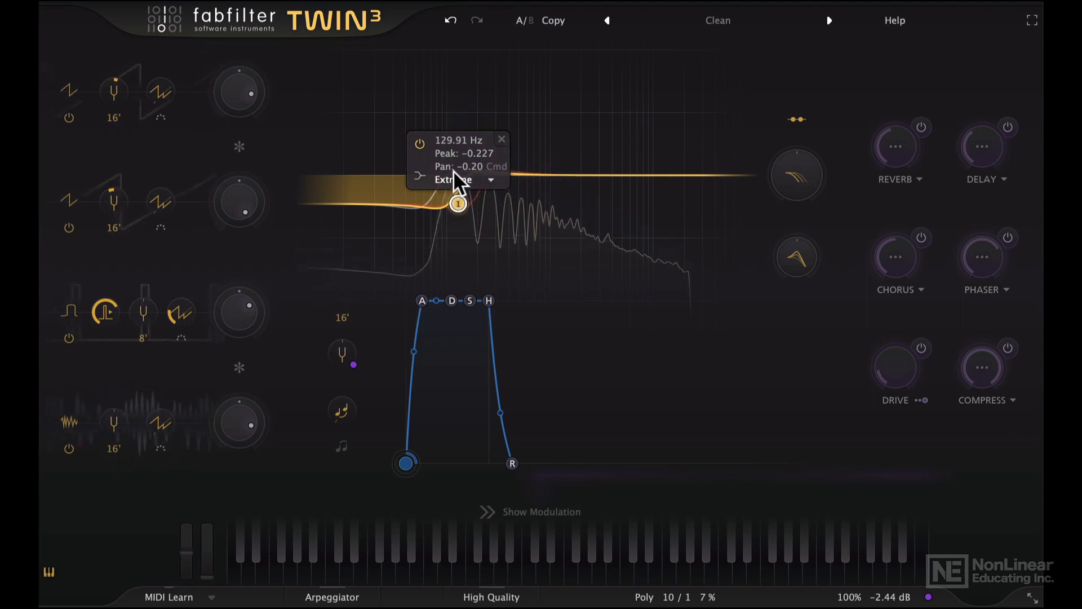
{"action": "left_click", "coordinate": [421, 179]}
{"action": "left_click", "coordinate": [457, 298]}
{"action": "left_click_drag", "start_coordinate": [473, 204], "coordinate": [518, 160]}
Step: Try filter 1 as a Notch and sweep it down to about 217 Hz
{"action": "left_click", "coordinate": [485, 137]}
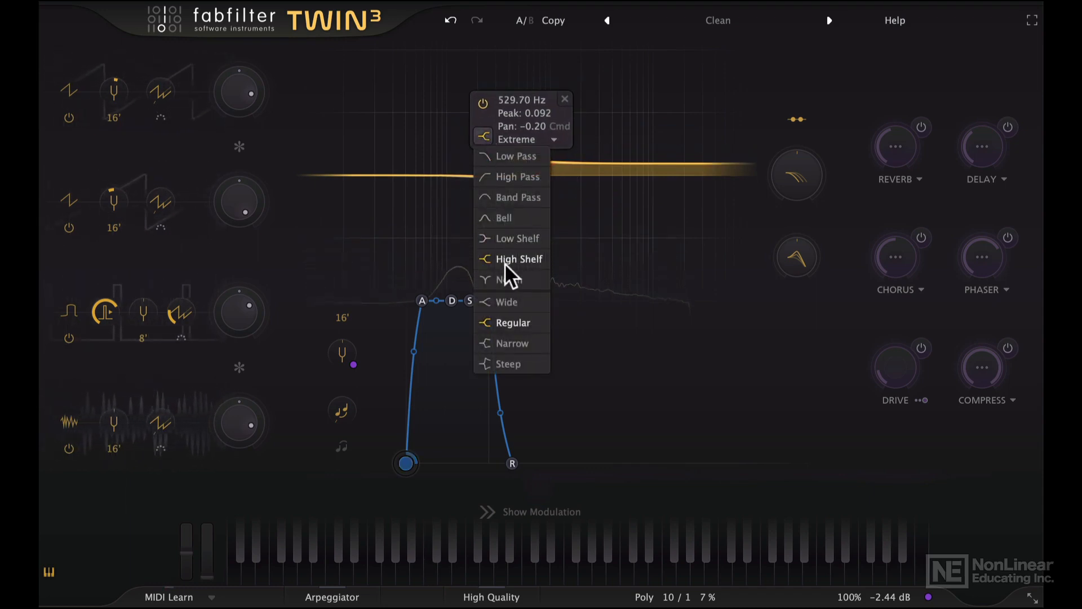
{"action": "left_click", "coordinate": [504, 279]}
{"action": "left_click_drag", "start_coordinate": [518, 180], "coordinate": [479, 183]}
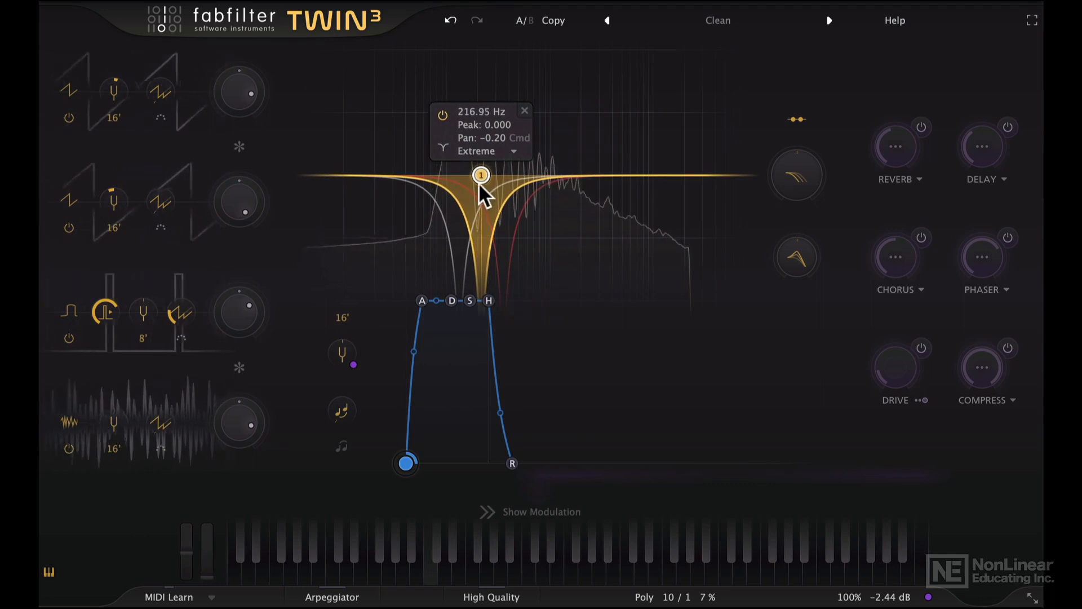
Step: Set filter 1's shape to Low Pass at about 657 Hz with a peak of about 0.253
{"action": "left_click", "coordinate": [445, 145]}
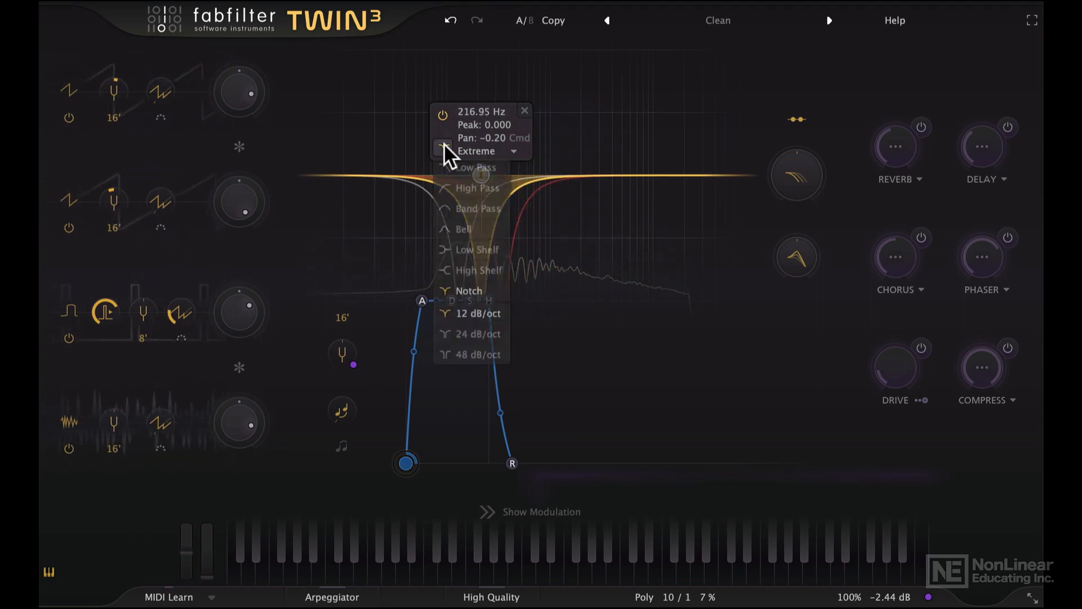
{"action": "left_click", "coordinate": [464, 165]}
{"action": "left_click_drag", "start_coordinate": [463, 165], "coordinate": [531, 143]}
Step: Try filter 1 with a 6 dB/oct slope near 321 Hz and a 12 dB/oct slope near 323 Hz
{"action": "left_click", "coordinate": [492, 117]}
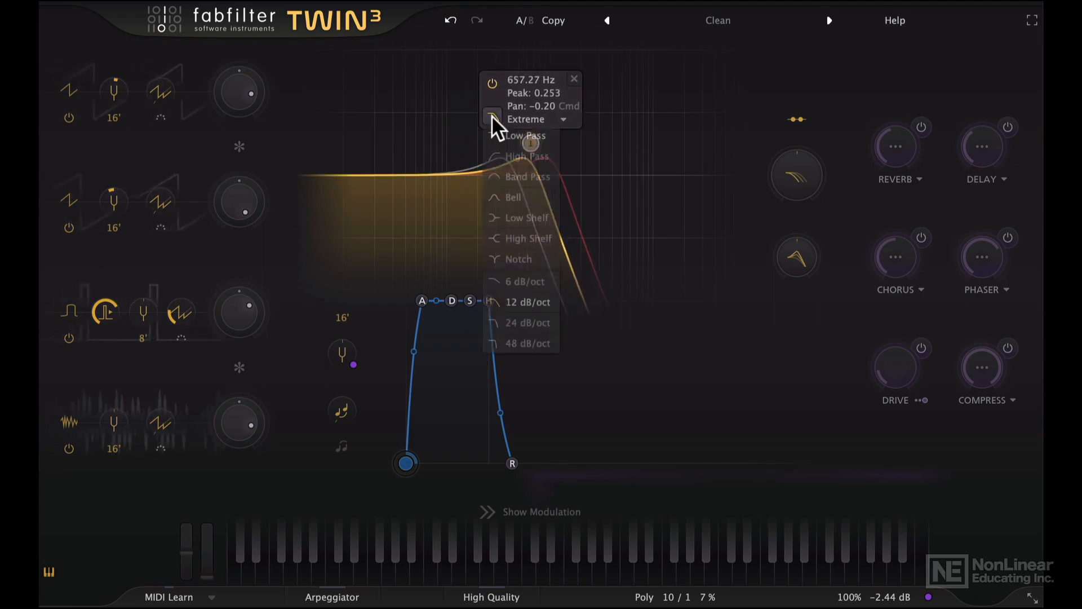
{"action": "left_click", "coordinate": [515, 276]}
{"action": "left_click_drag", "start_coordinate": [530, 175], "coordinate": [504, 168]}
{"action": "left_click", "coordinate": [460, 147]}
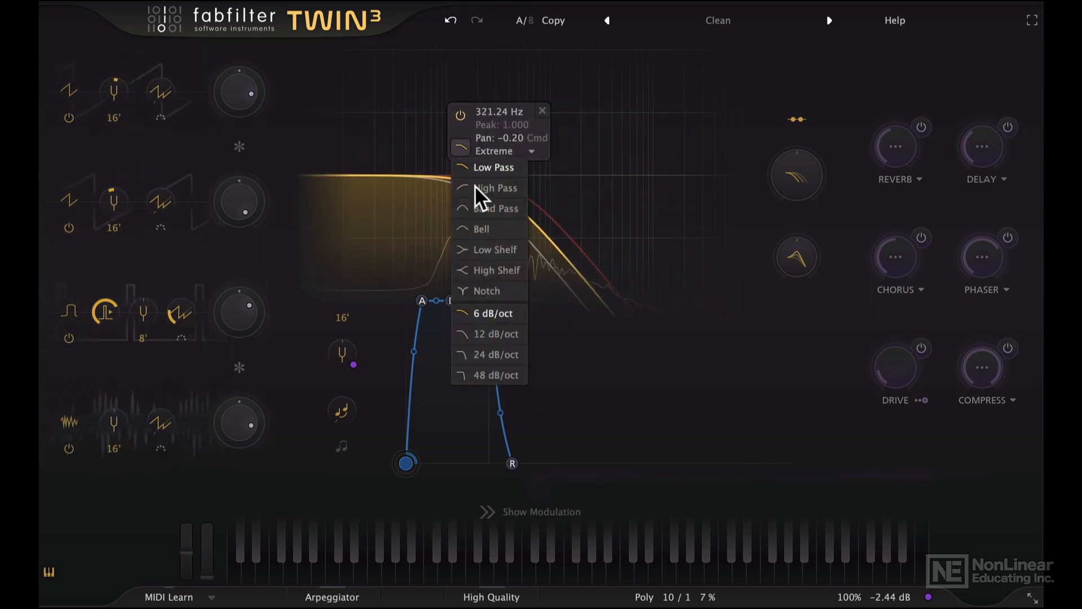
{"action": "left_click", "coordinate": [489, 333]}
{"action": "mouse_move", "coordinate": [496, 144]}
{"action": "left_mouse_down"}
{"action": "mouse_move", "coordinate": [486, 143]}
{"action": "mouse_move", "coordinate": [567, 140]}
{"action": "mouse_move", "coordinate": [446, 147]}
{"action": "mouse_move", "coordinate": [611, 144]}
{"action": "mouse_move", "coordinate": [449, 153]}
{"action": "mouse_move", "coordinate": [588, 147]}
{"action": "mouse_move", "coordinate": [498, 153]}
{"action": "left_mouse_up"}
Step: Try filter 1 with a 24 dB/oct slope near 579 Hz and a 48 dB/oct slope near 444 Hz
{"action": "left_click", "coordinate": [462, 129]}
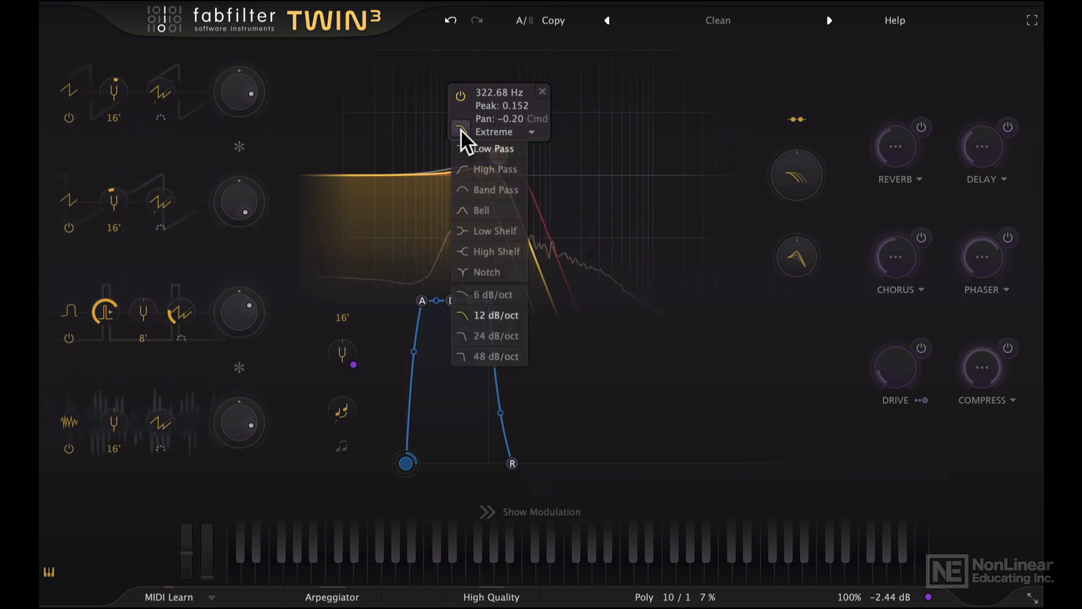
{"action": "left_click_drag", "start_coordinate": [500, 155], "coordinate": [525, 135]}
{"action": "left_click", "coordinate": [487, 113]}
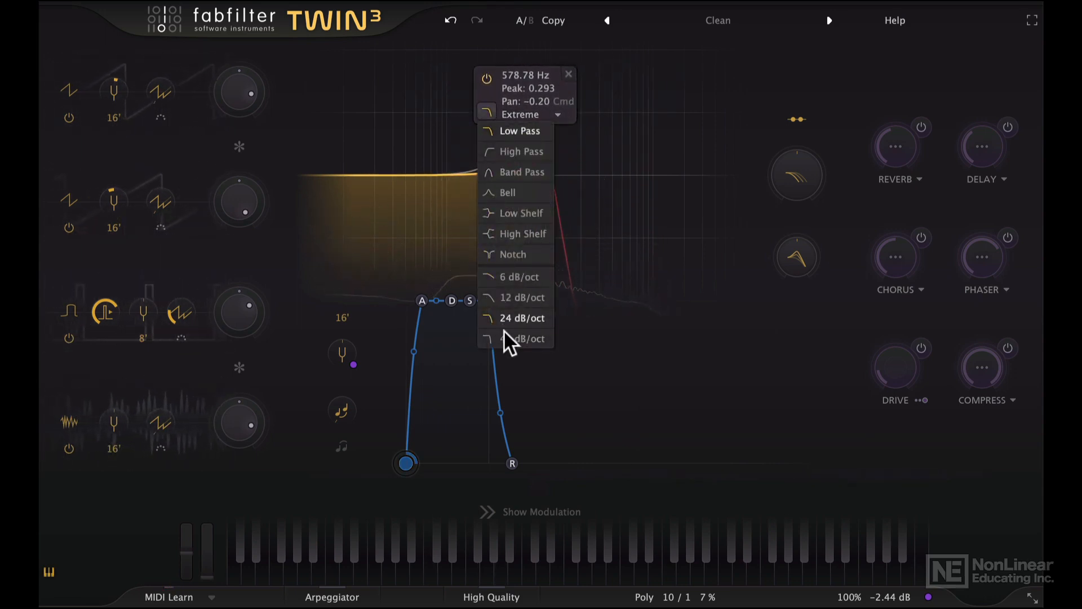
{"action": "left_click", "coordinate": [514, 338]}
{"action": "mouse_move", "coordinate": [524, 141]}
{"action": "left_mouse_down"}
{"action": "mouse_move", "coordinate": [451, 150]}
{"action": "mouse_move", "coordinate": [496, 135]}
{"action": "mouse_move", "coordinate": [617, 135]}
{"action": "mouse_move", "coordinate": [455, 140]}
{"action": "mouse_move", "coordinate": [620, 141]}
{"action": "mouse_move", "coordinate": [404, 146]}
{"action": "mouse_move", "coordinate": [620, 145]}
{"action": "mouse_move", "coordinate": [514, 145]}
{"action": "left_mouse_up"}
Step: Set filter 1's slope to 24 dB/oct and raise its cutoff to about 4024 Hz
{"action": "left_click", "coordinate": [474, 120]}
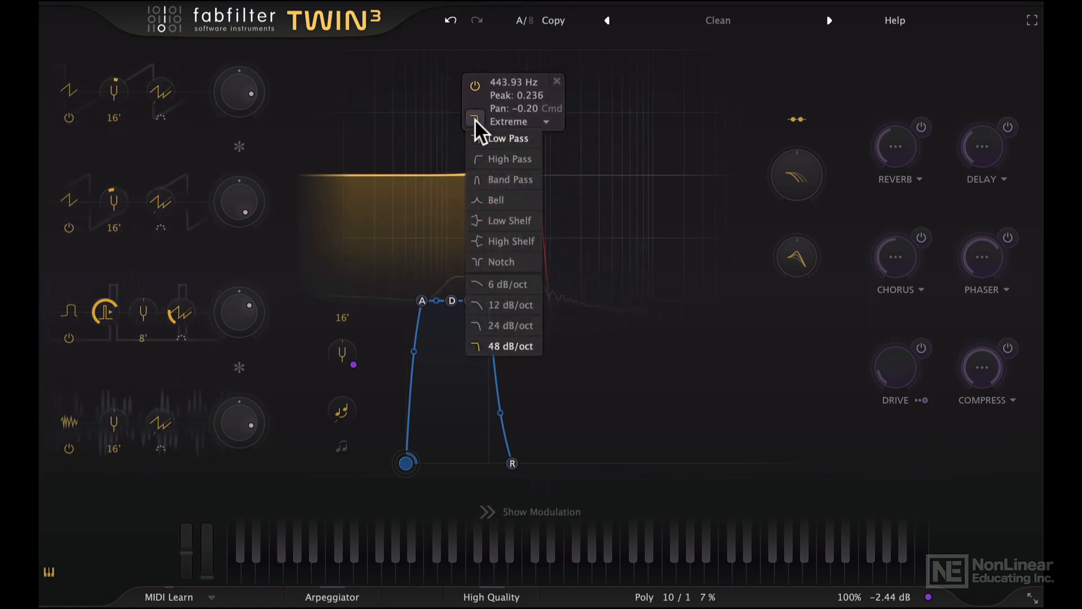
{"action": "left_click", "coordinate": [500, 325]}
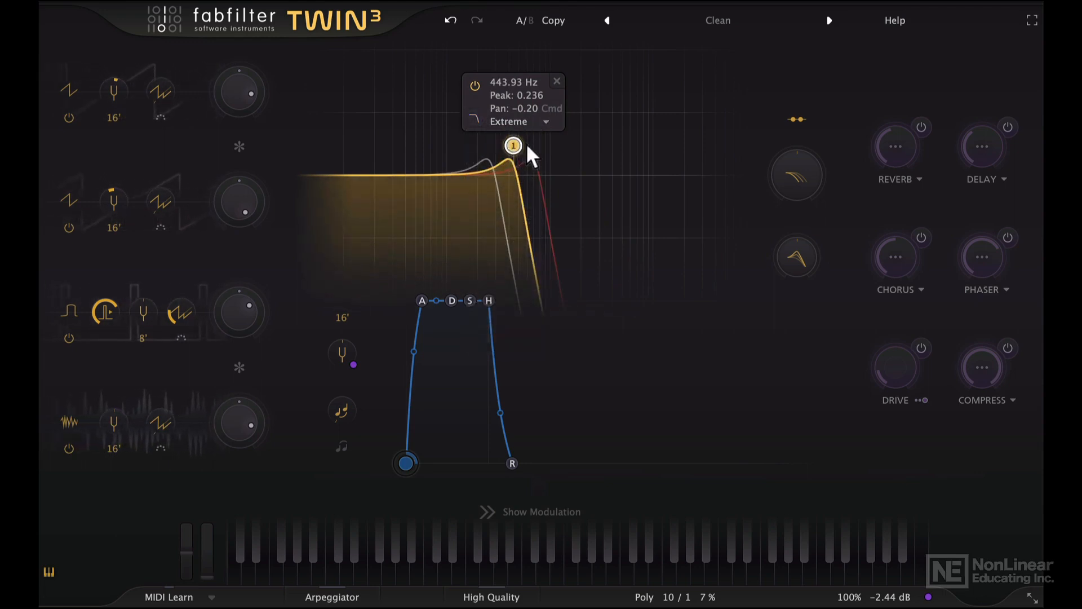
{"action": "left_click_drag", "start_coordinate": [513, 145], "coordinate": [612, 145]}
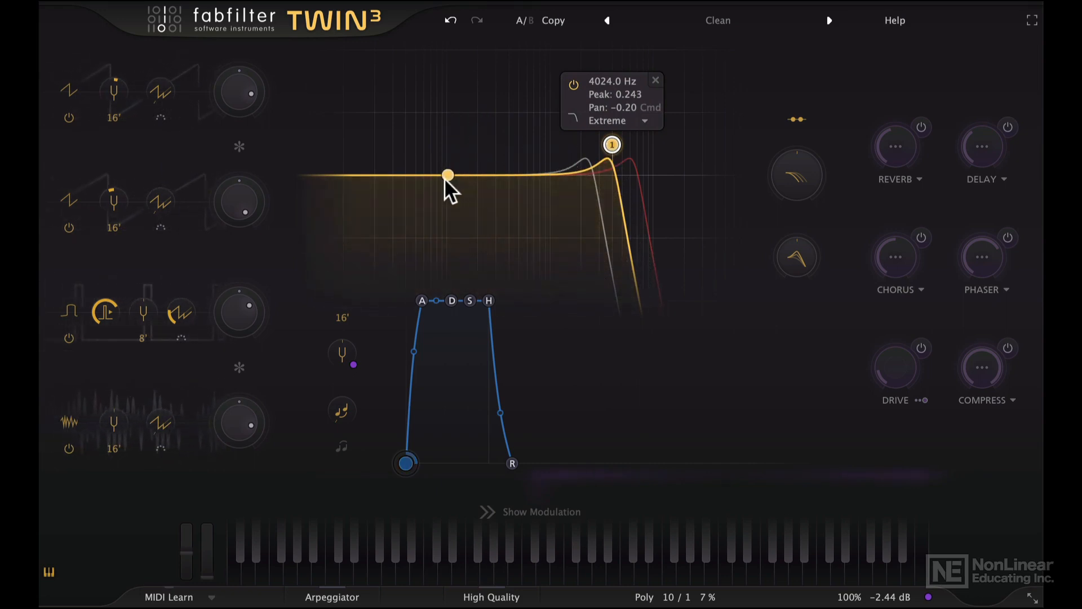
Step: Add a second filter at about 142 Hz with a peak of about 0.332 and change its shape to High Pass
{"action": "left_click_drag", "start_coordinate": [469, 173], "coordinate": [459, 120]}
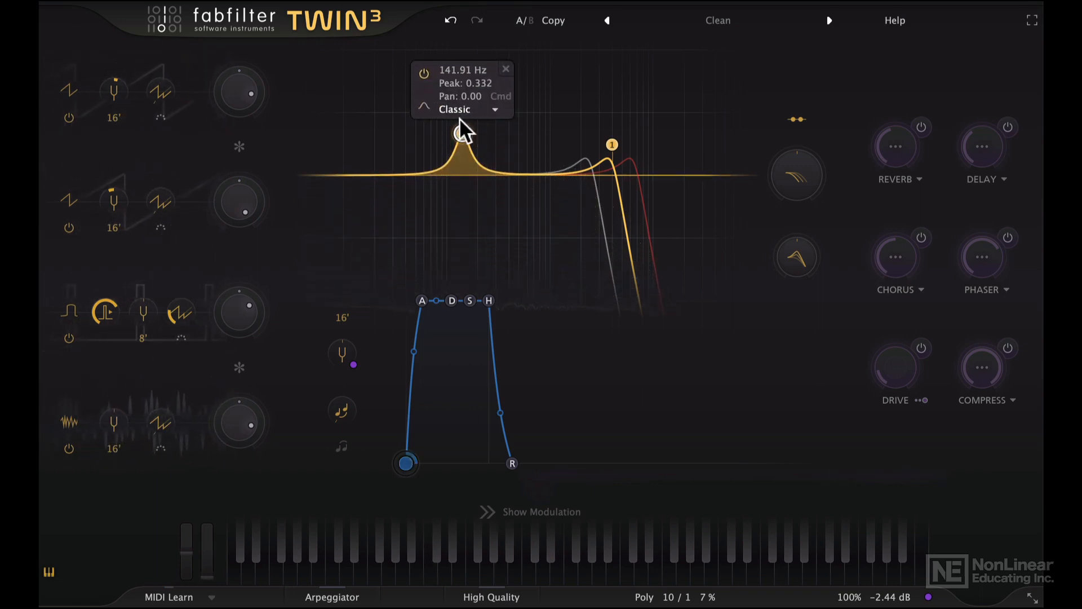
{"action": "right_click", "coordinate": [462, 132]}
{"action": "mouse_move", "coordinate": [495, 164]}
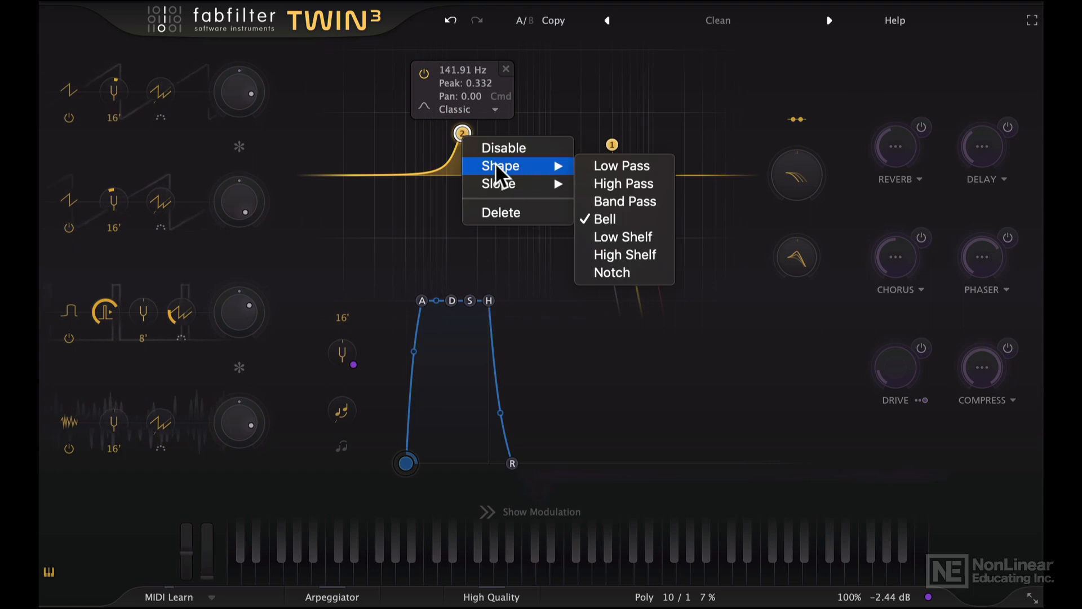
{"action": "left_click", "coordinate": [623, 184]}
Step: Lower filter 2 to about 74 Hz with a peak of about 0.352 and shift filter 1's cutoff slightly higher
{"action": "left_click_drag", "start_coordinate": [463, 134], "coordinate": [433, 123]}
{"action": "mouse_move", "coordinate": [611, 145]}
{"action": "left_mouse_down"}
{"action": "mouse_move", "coordinate": [657, 144]}
{"action": "mouse_move", "coordinate": [621, 148]}
{"action": "left_mouse_up"}
{"action": "mouse_move", "coordinate": [441, 125]}
{"action": "left_mouse_down"}
{"action": "mouse_move", "coordinate": [505, 110]}
{"action": "mouse_move", "coordinate": [434, 126]}
{"action": "left_mouse_up"}
Step: Set filter 2's style to Metal and raise it to about 129 Hz with a peak of about 0.422
{"action": "left_click", "coordinate": [438, 107]}
{"action": "left_click", "coordinate": [461, 200]}
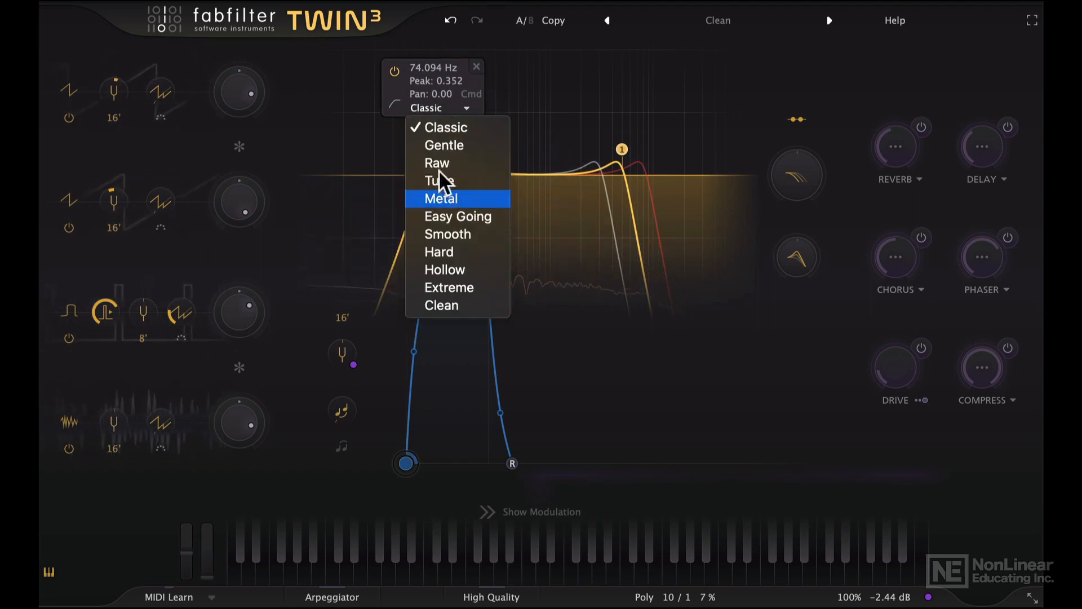
{"action": "left_click_drag", "start_coordinate": [435, 126], "coordinate": [457, 119]}
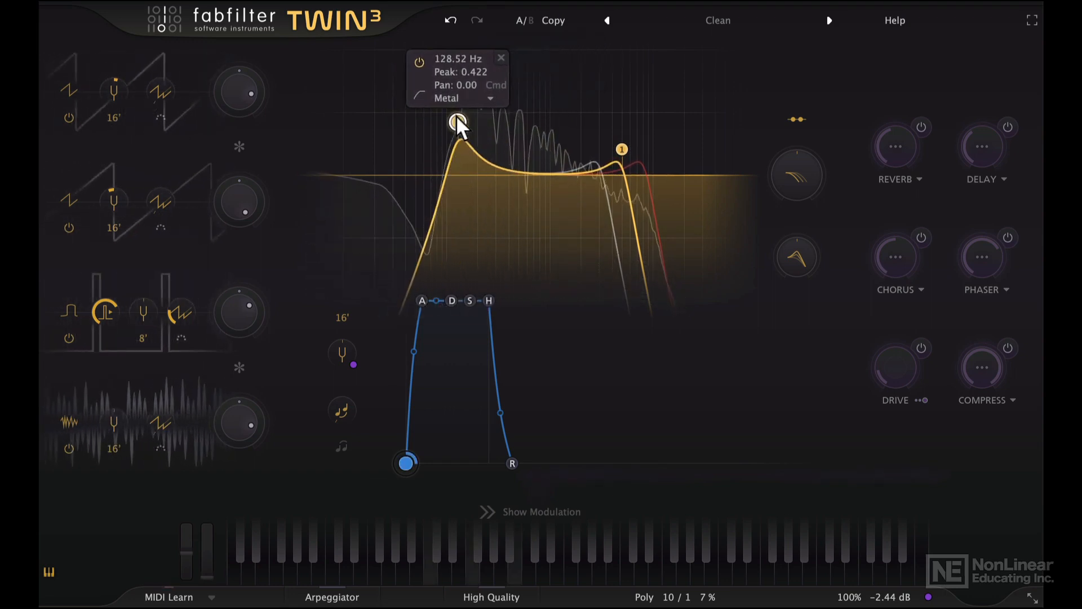
Step: Shift filter 2 to about 121 Hz with a reduced peak and raise filter 1's cutoff
{"action": "mouse_move", "coordinate": [622, 150]}
{"action": "left_mouse_down"}
{"action": "mouse_move", "coordinate": [634, 146]}
{"action": "mouse_move", "coordinate": [611, 133]}
{"action": "left_mouse_up"}
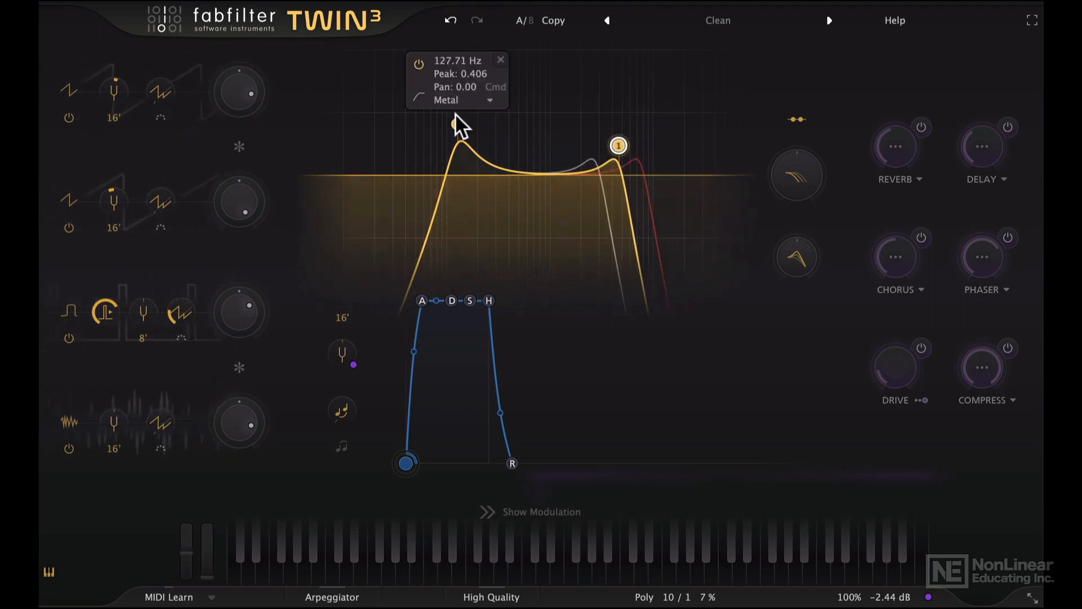
{"action": "left_click_drag", "start_coordinate": [451, 125], "coordinate": [454, 128]}
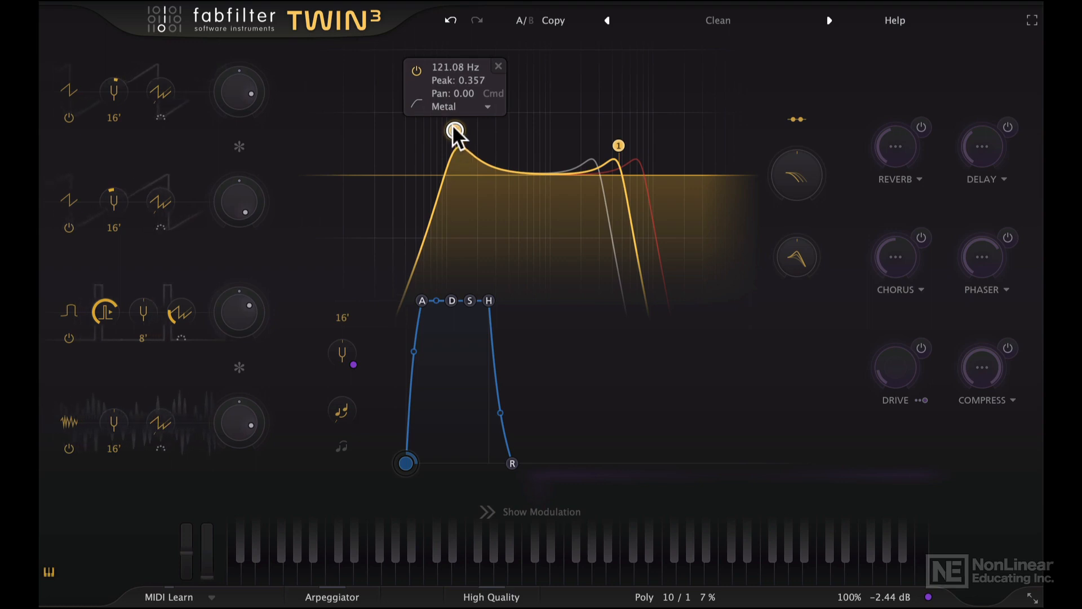
{"action": "left_click_drag", "start_coordinate": [451, 125], "coordinate": [451, 134]}
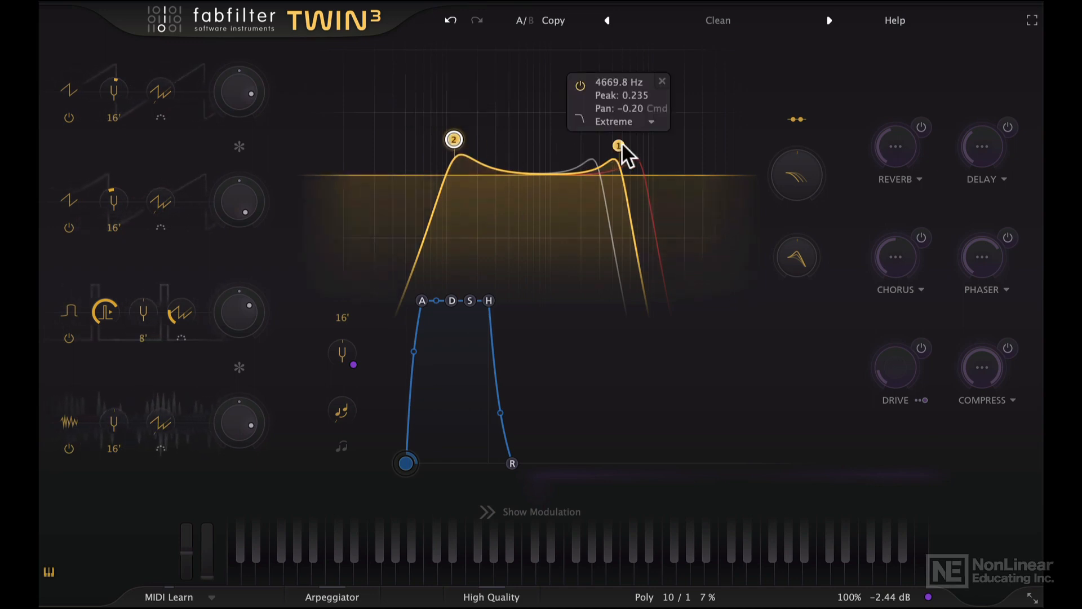
{"action": "left_click_drag", "start_coordinate": [620, 144], "coordinate": [644, 141]}
Step: Add a third Bell filter cutting about −0.542 near 1602 Hz, and lower filter 2 to about 30 Hz
{"action": "double_click", "coordinate": [527, 172]}
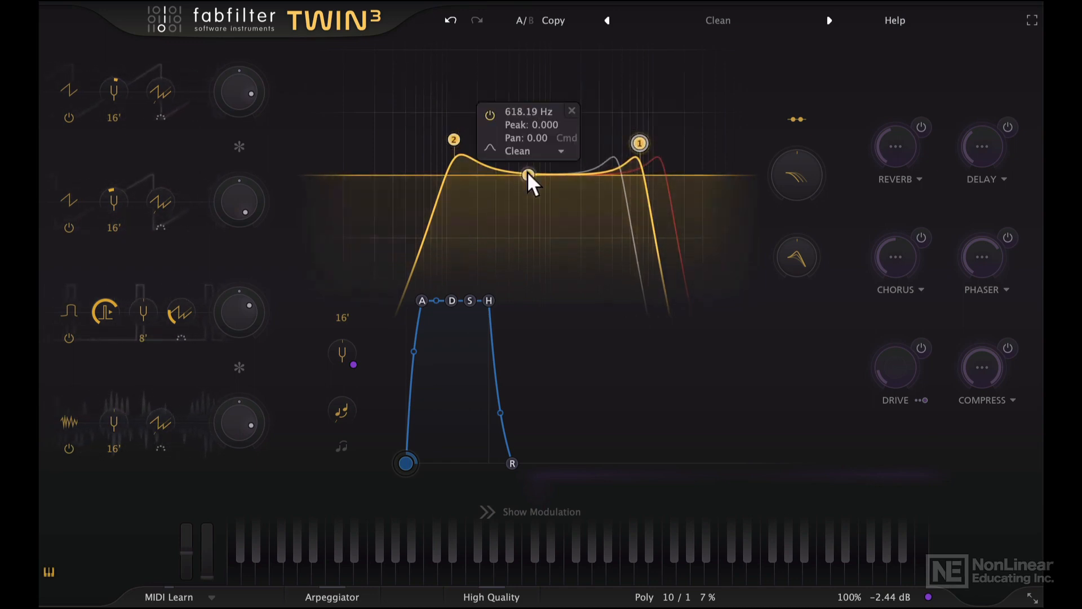
{"action": "left_click_drag", "start_coordinate": [531, 179], "coordinate": [571, 244]}
{"action": "left_click_drag", "start_coordinate": [454, 140], "coordinate": [392, 140]}
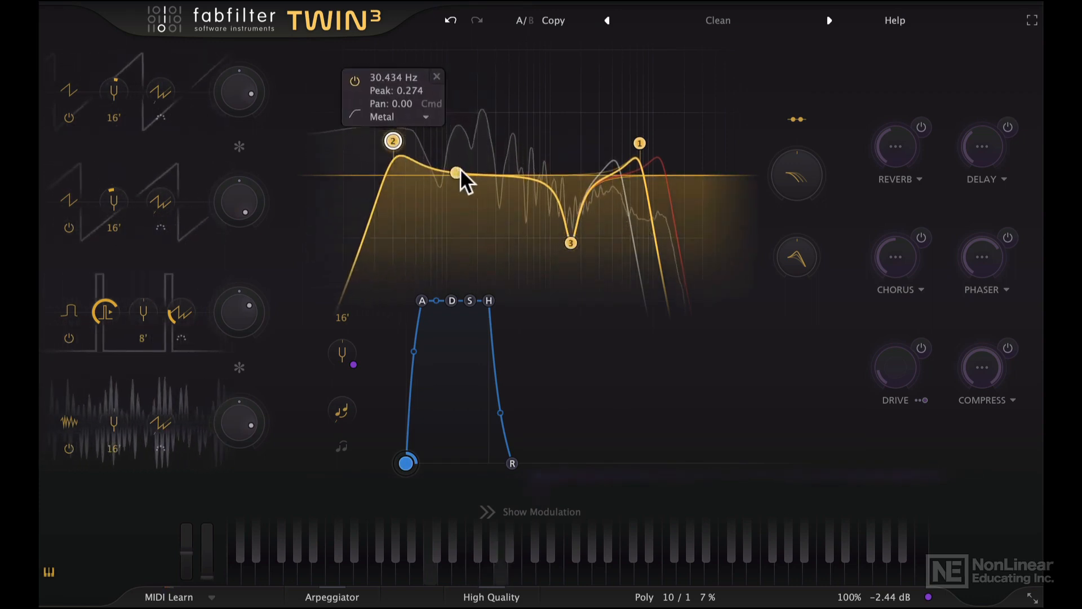
Step: Add a fourth filter as a boost between filters 2 and 3, and shift filters 3 and 1 higher, with filter 1 at about 9486 Hz
{"action": "left_click_drag", "start_coordinate": [463, 168], "coordinate": [495, 126]}
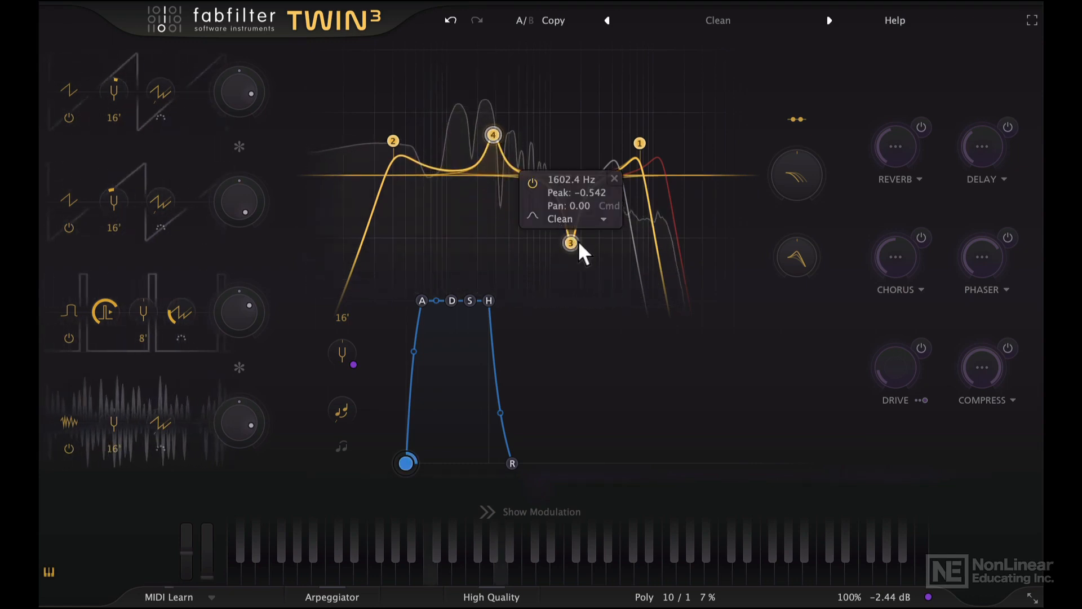
{"action": "left_click_drag", "start_coordinate": [576, 241], "coordinate": [593, 246]}
{"action": "left_click_drag", "start_coordinate": [640, 143], "coordinate": [650, 140]}
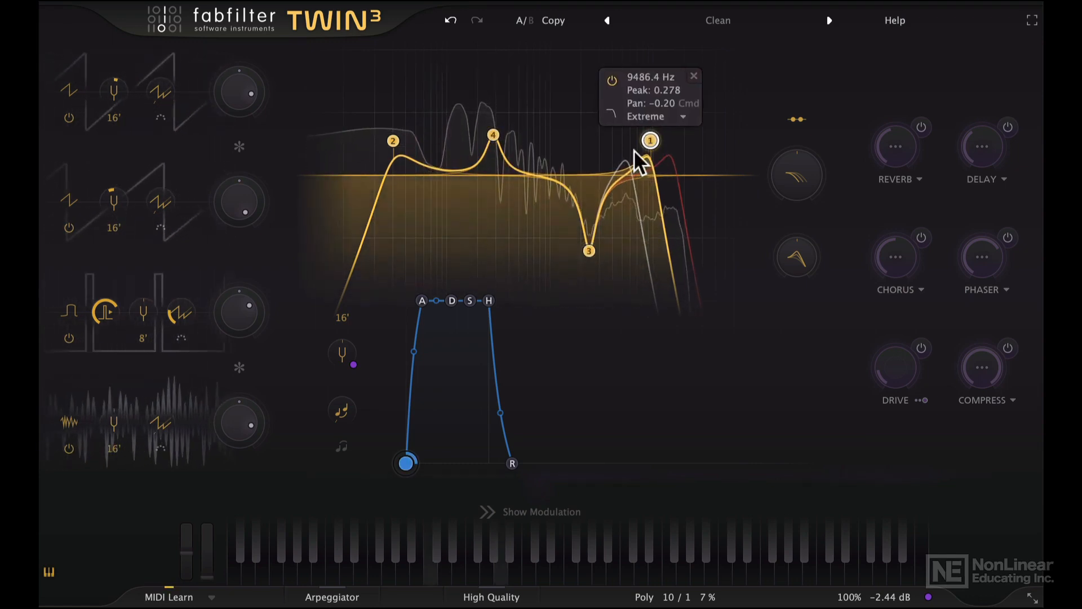